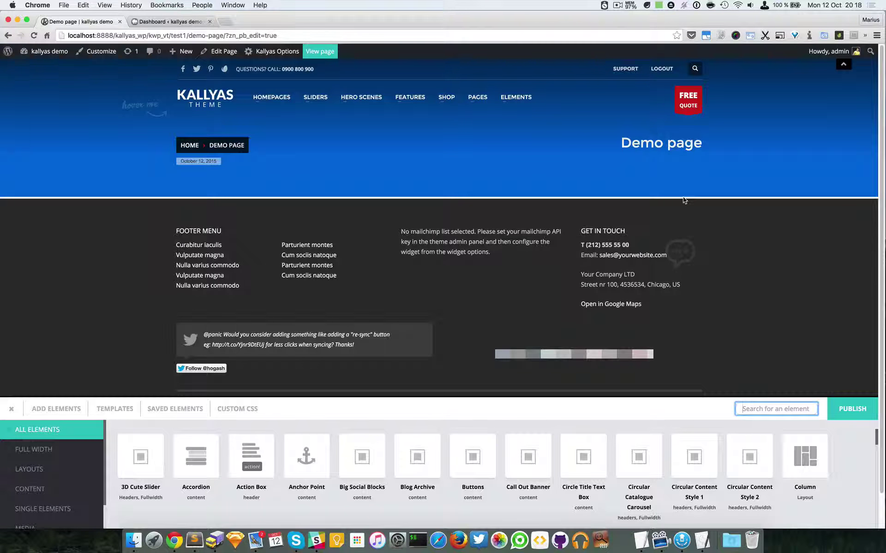
- Look over the site's home page, then return to the demo page in the builder
{"action": "mouse_move", "coordinate": [485, 143]}
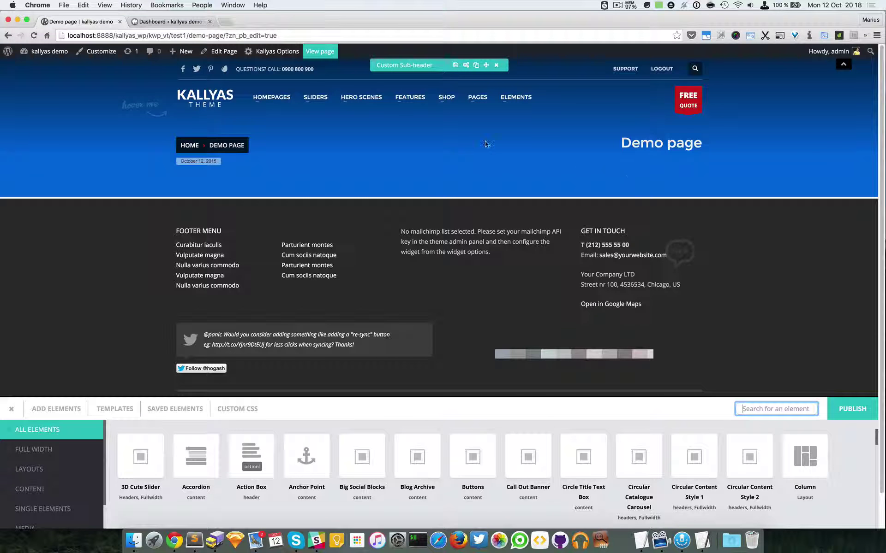
{"action": "mouse_move", "coordinate": [422, 98]}
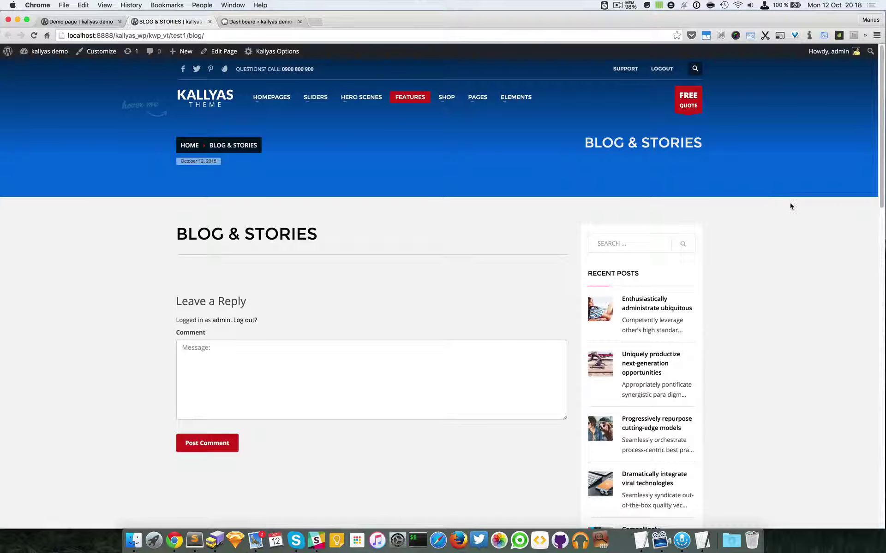
{"action": "left_click", "coordinate": [204, 97]}
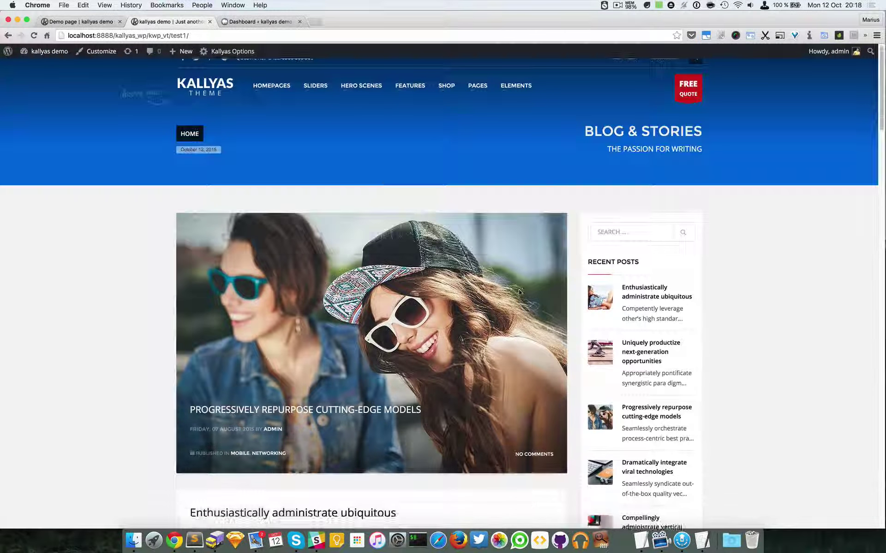
{"action": "scroll", "coordinate": [519, 291], "scroll_direction": "down", "scroll_amount": 20}
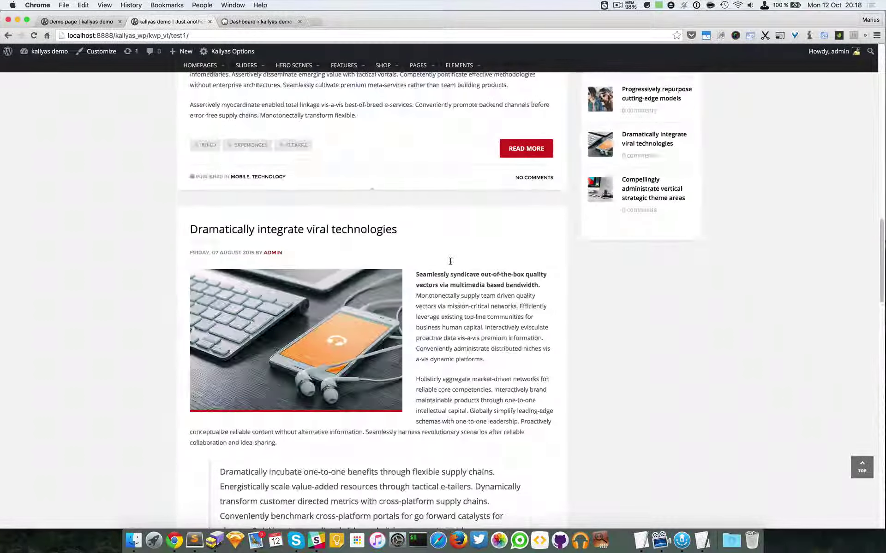
{"action": "scroll", "coordinate": [451, 262], "scroll_direction": "down", "scroll_amount": 5}
{"action": "scroll", "coordinate": [450, 261], "scroll_direction": "up", "scroll_amount": 20}
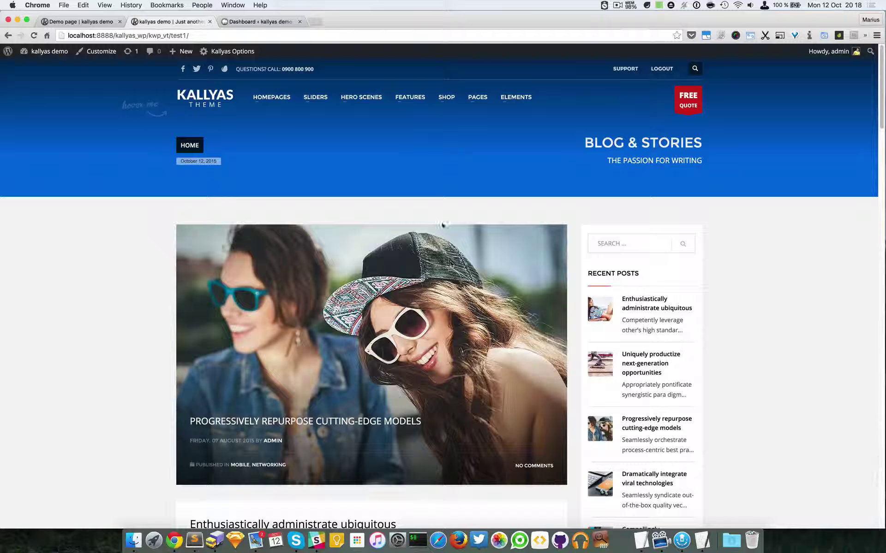
{"action": "left_click", "coordinate": [63, 22]}
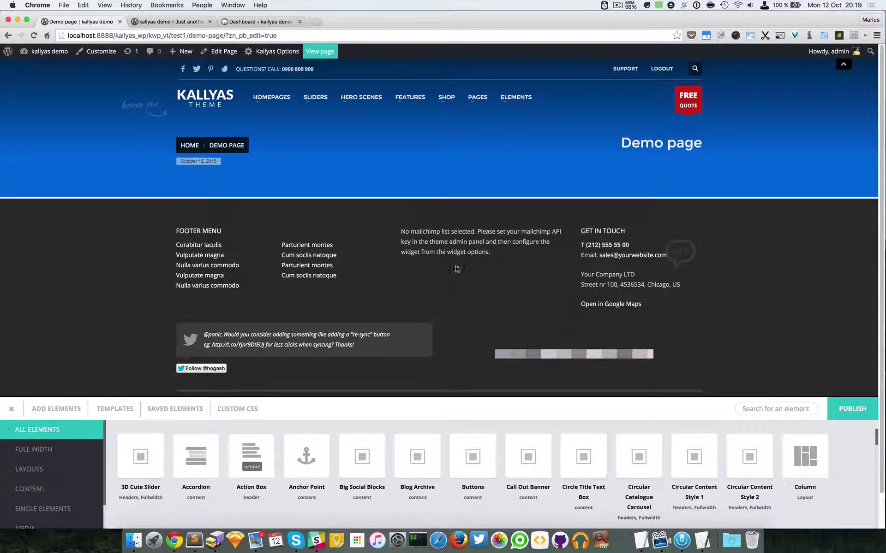
- Search elements for a section and drop a new Section below the sub-header
{"action": "left_click", "coordinate": [756, 408]}
{"action": "type", "text": "sp"}
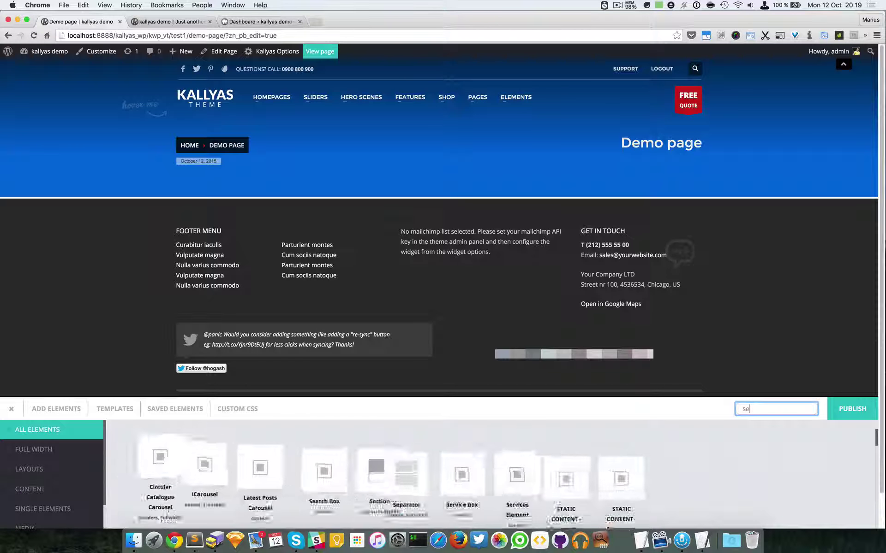
{"action": "type", "text": "c"}
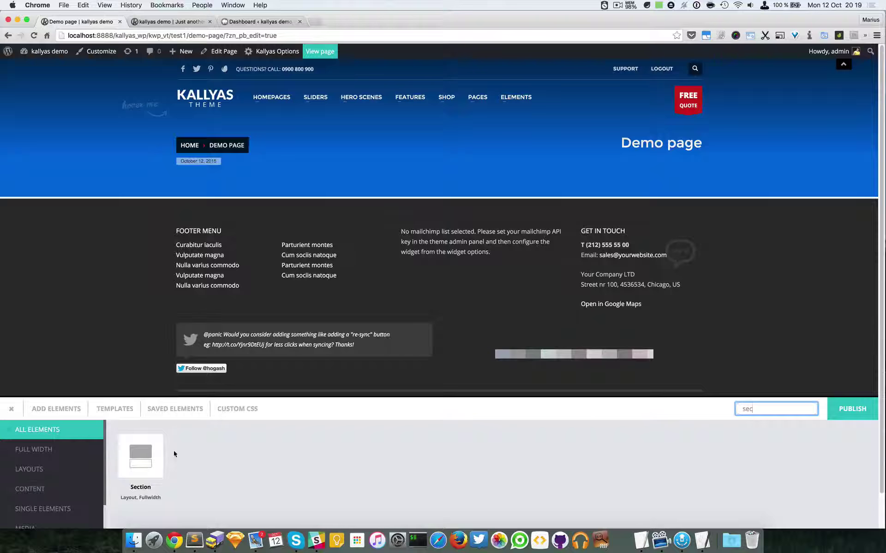
{"action": "left_click_drag", "start_coordinate": [149, 456], "coordinate": [436, 226]}
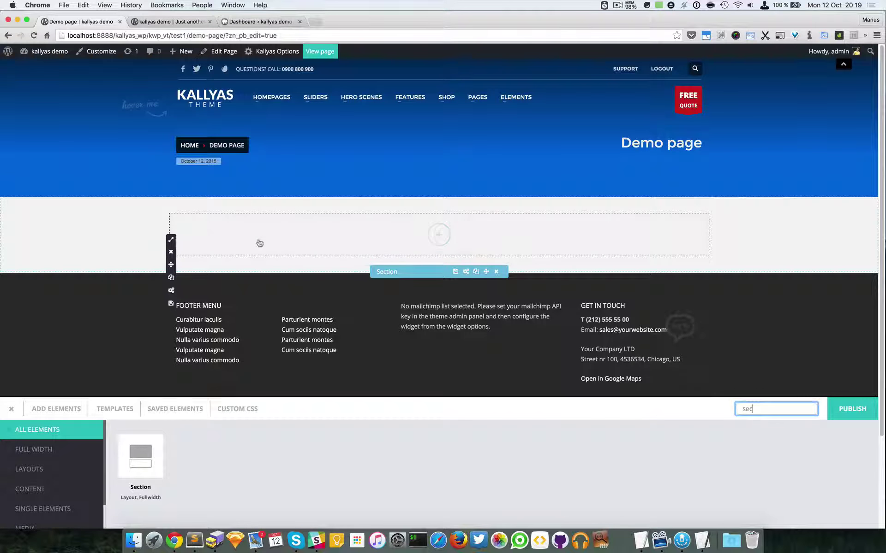
- Search 'blog' and drop the Blog Archive element into the new section
{"action": "double_click", "coordinate": [747, 409]}
{"action": "type", "text": "blo"}
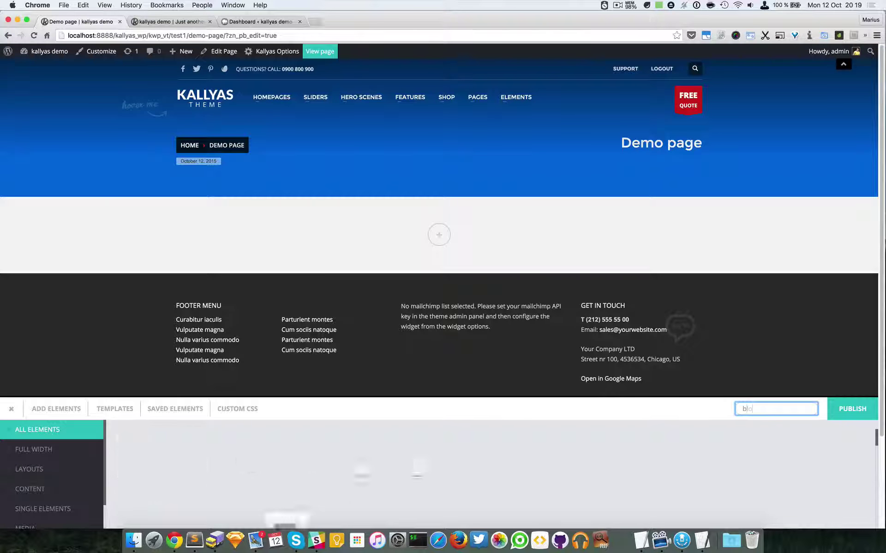
{"action": "type", "text": "g"}
{"action": "left_click_drag", "start_coordinate": [141, 459], "coordinate": [484, 233]}
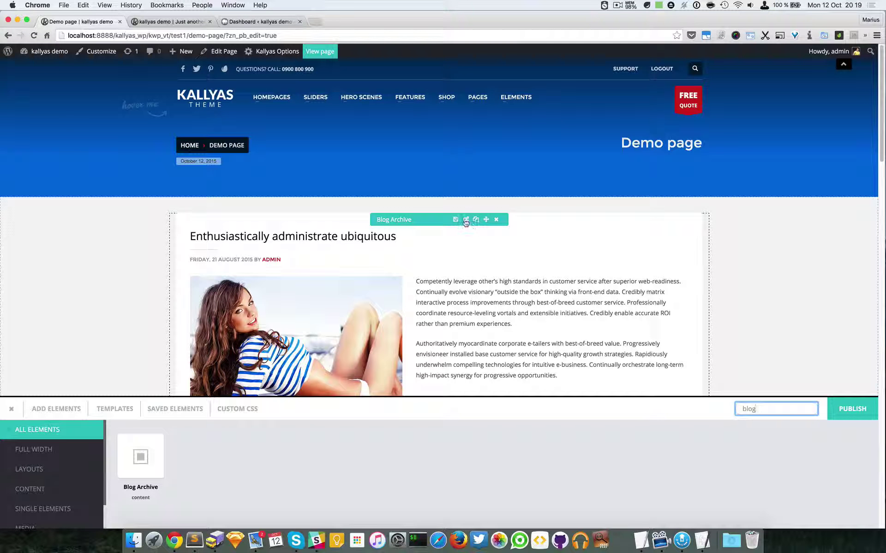
{"action": "left_click", "coordinate": [466, 220]}
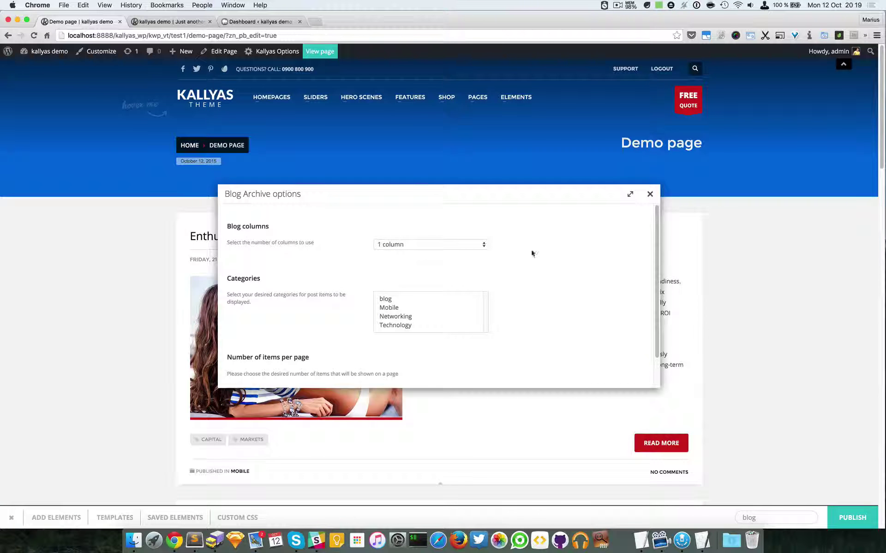
{"action": "left_click_drag", "start_coordinate": [566, 195], "coordinate": [685, 246]}
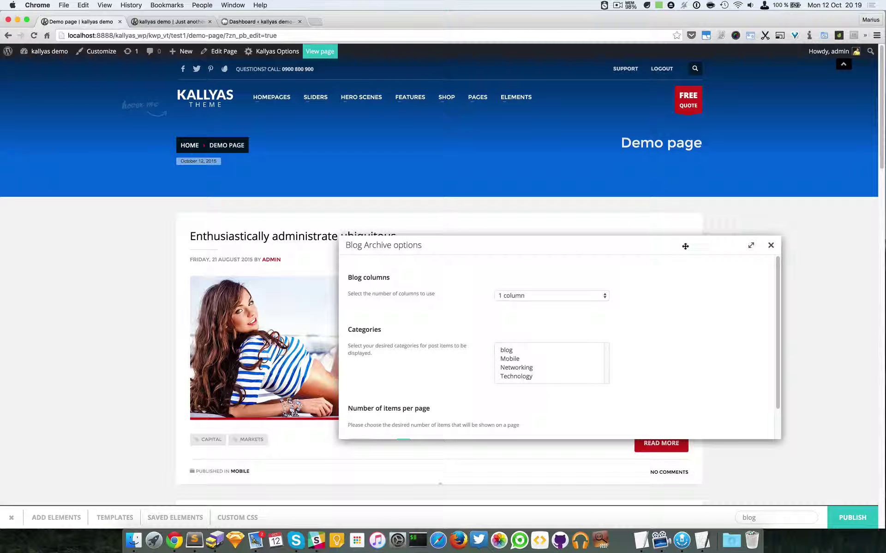
{"action": "left_click", "coordinate": [511, 297]}
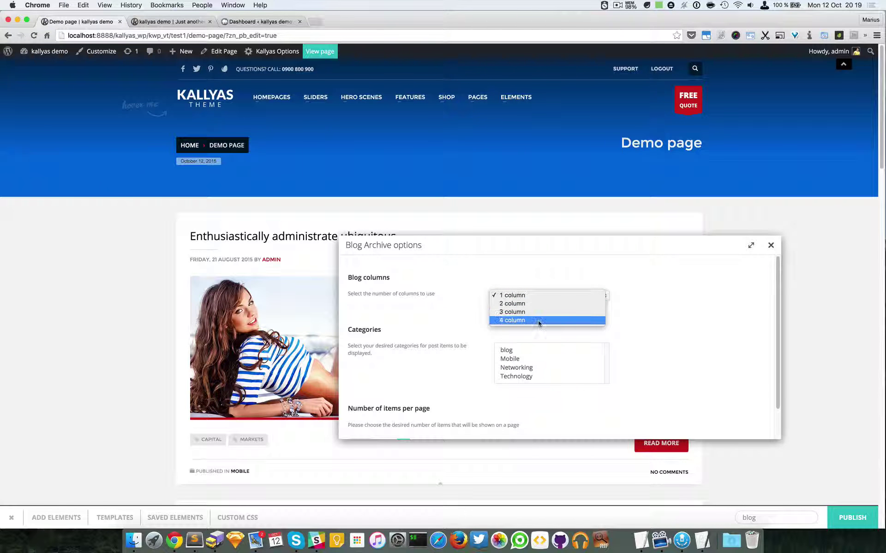
{"action": "left_click", "coordinate": [688, 346]}
{"action": "scroll", "coordinate": [566, 358], "scroll_direction": "down", "scroll_amount": 2}
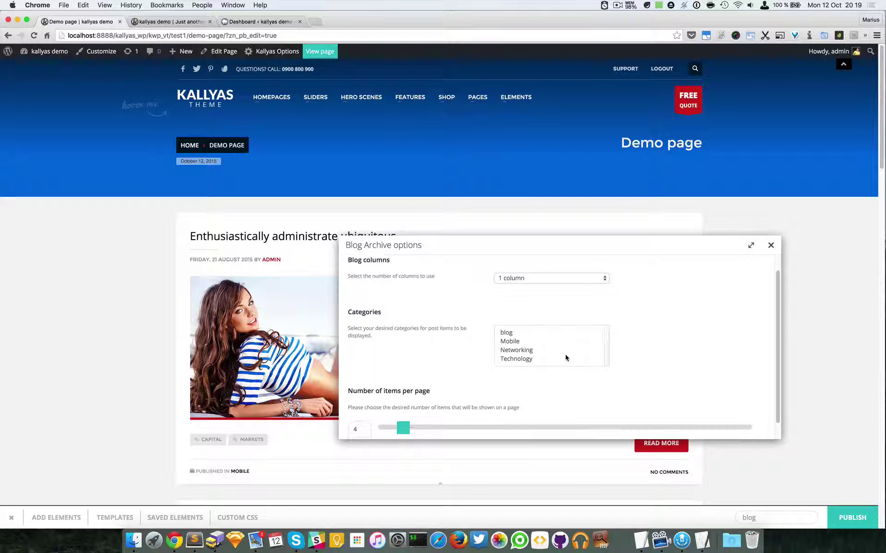
{"action": "scroll", "coordinate": [561, 341], "scroll_direction": "down", "scroll_amount": 2}
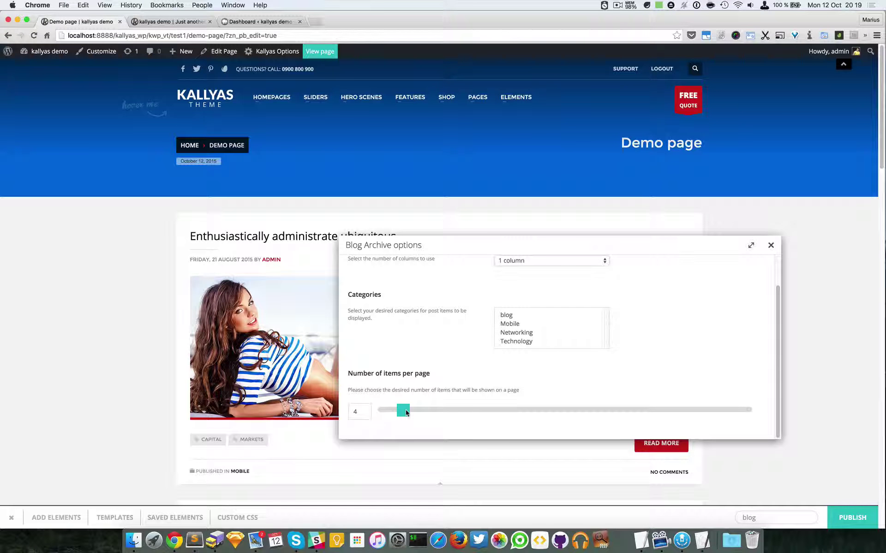
{"action": "left_click", "coordinate": [769, 246]}
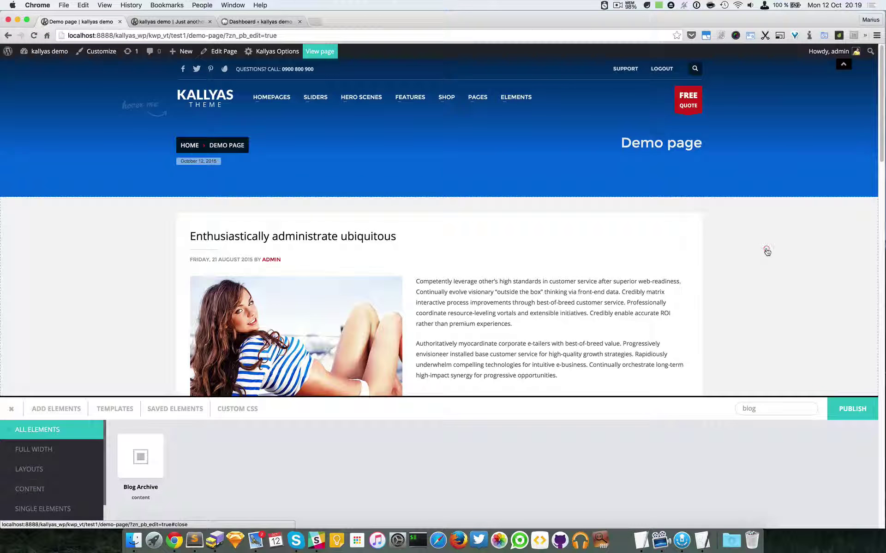
- Set the Blog Archive element's width to 8/12
{"action": "scroll", "coordinate": [220, 324], "scroll_direction": "down", "scroll_amount": 2}
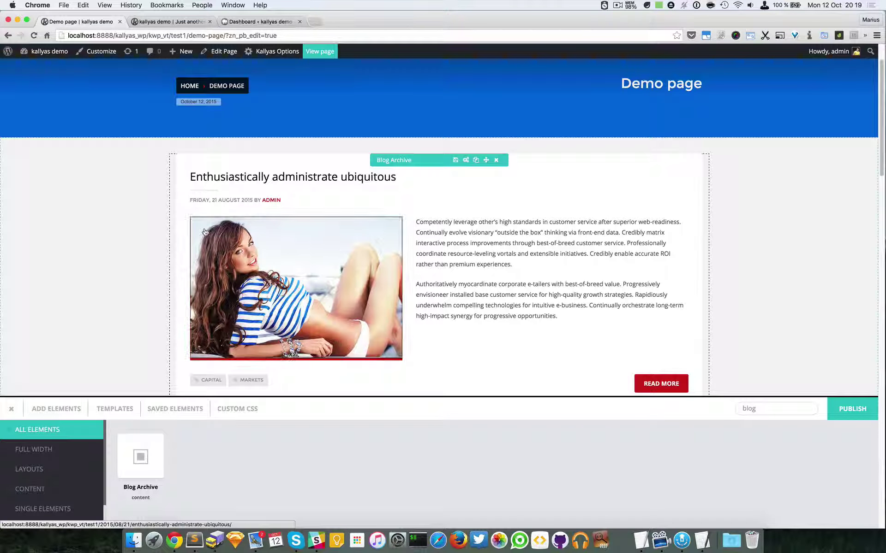
{"action": "scroll", "coordinate": [212, 323], "scroll_direction": "down", "scroll_amount": 6}
{"action": "scroll", "coordinate": [202, 318], "scroll_direction": "down", "scroll_amount": 8}
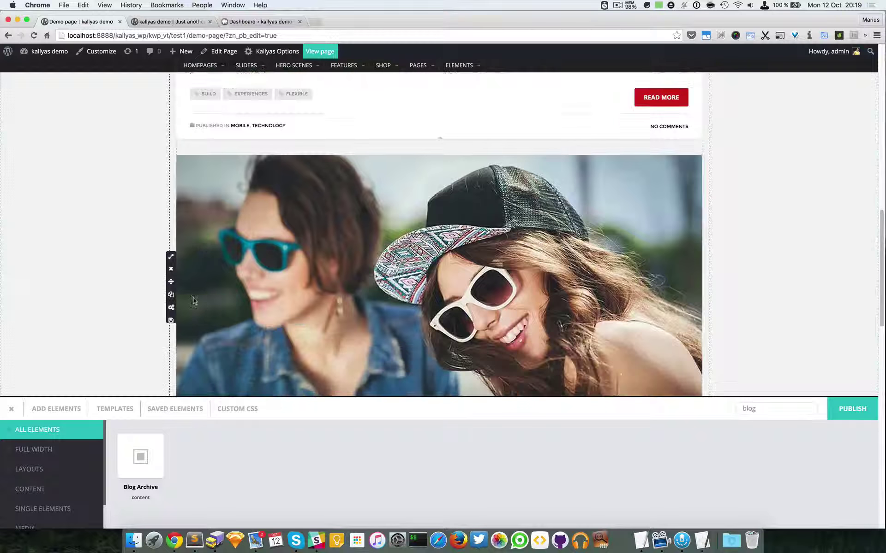
{"action": "mouse_move", "coordinate": [171, 262]}
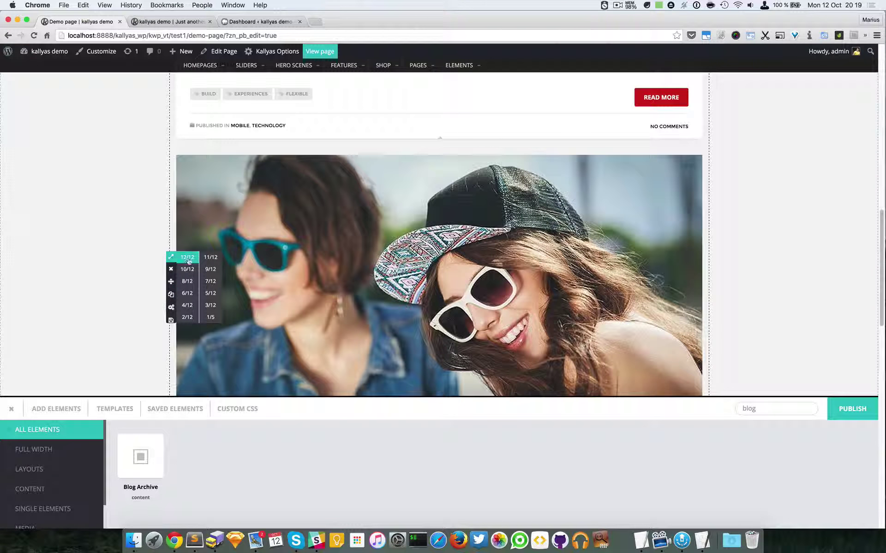
{"action": "left_click", "coordinate": [187, 280]}
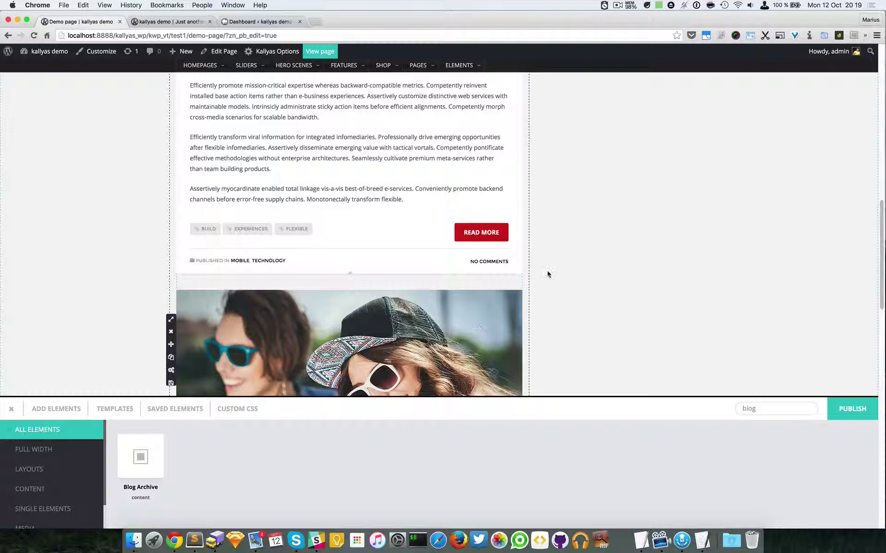
{"action": "scroll", "coordinate": [551, 275], "scroll_direction": "up", "scroll_amount": 15}
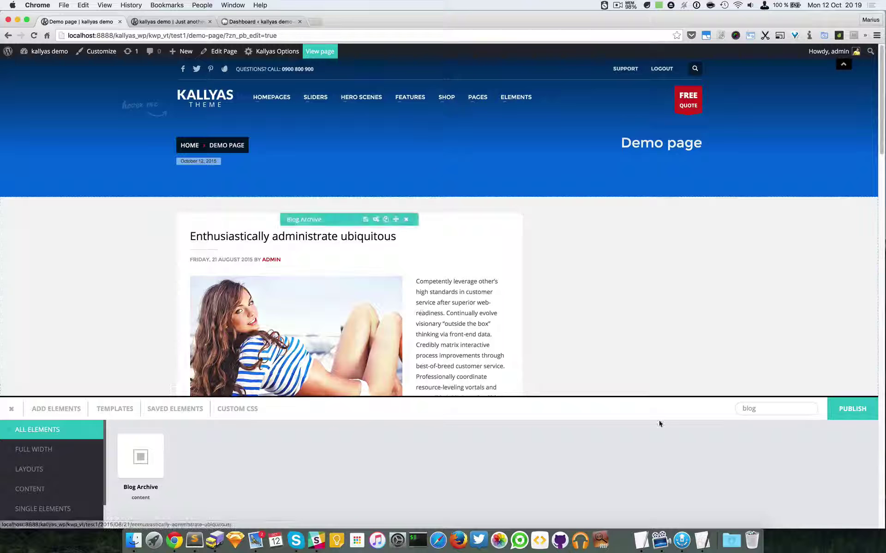
- Search 'col' and drop a Column to the right of the blog posts
{"action": "double_click", "coordinate": [770, 410]}
{"action": "type", "text": "col"}
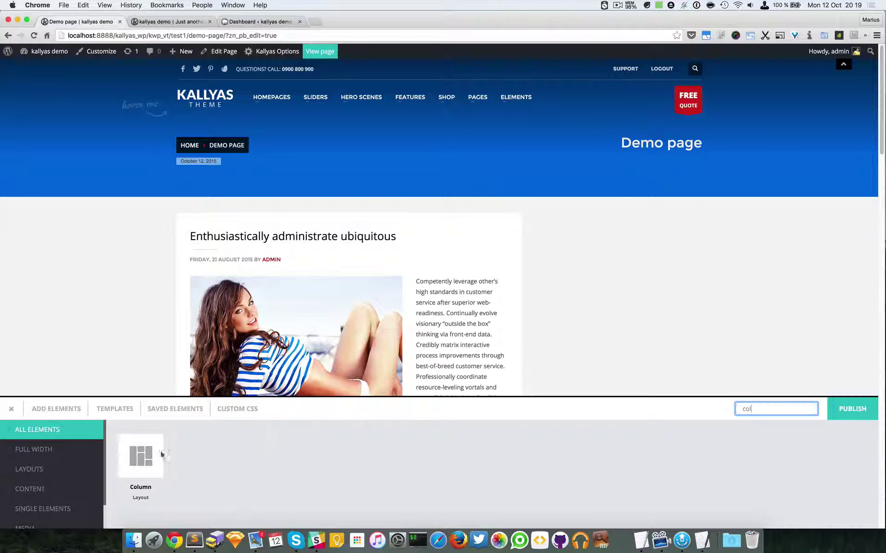
{"action": "left_click_drag", "start_coordinate": [161, 454], "coordinate": [599, 302]}
- Delete the stray empty section below the blog posts
{"action": "scroll", "coordinate": [599, 302], "scroll_direction": "down", "scroll_amount": 6}
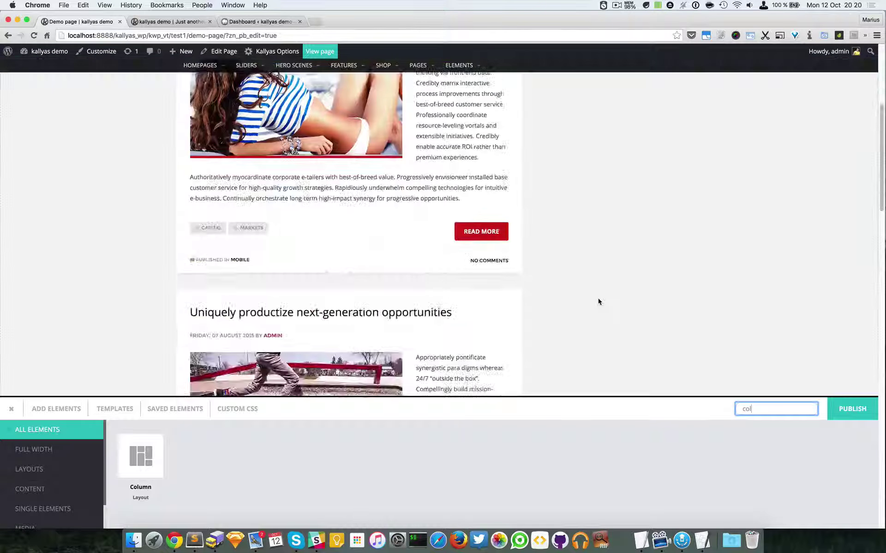
{"action": "scroll", "coordinate": [597, 298], "scroll_direction": "down", "scroll_amount": 10}
{"action": "scroll", "coordinate": [598, 298], "scroll_direction": "up", "scroll_amount": 5}
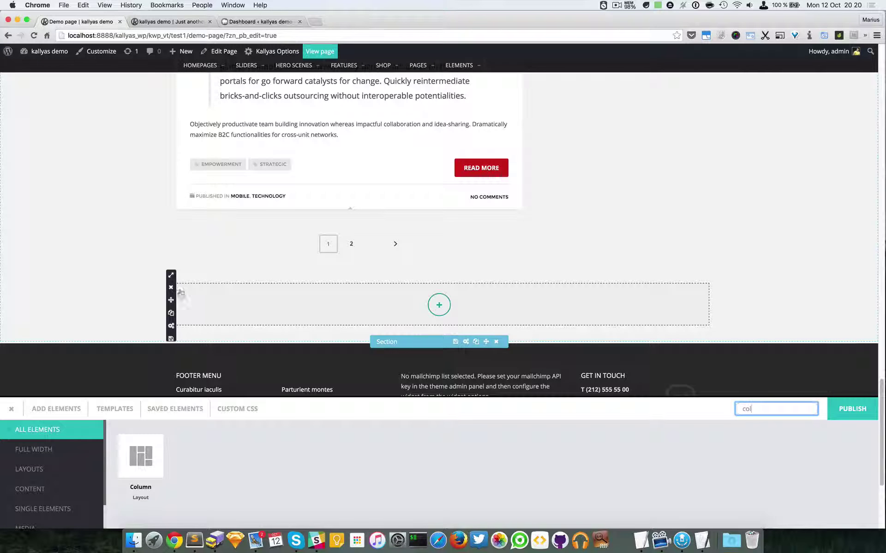
{"action": "left_click", "coordinate": [171, 275]}
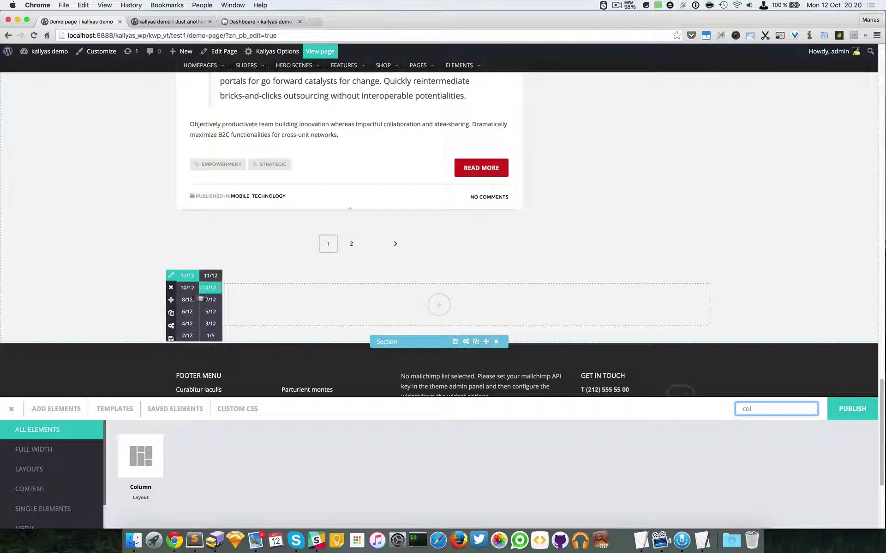
{"action": "left_click", "coordinate": [187, 323]}
{"action": "scroll", "coordinate": [619, 291], "scroll_direction": "up", "scroll_amount": 4}
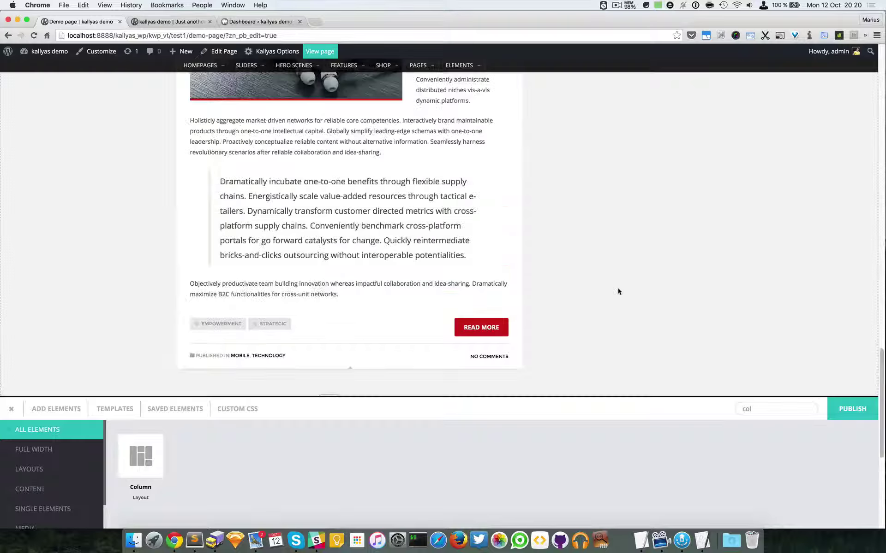
{"action": "scroll", "coordinate": [618, 291], "scroll_direction": "up", "scroll_amount": 10}
{"action": "left_click", "coordinate": [763, 413]}
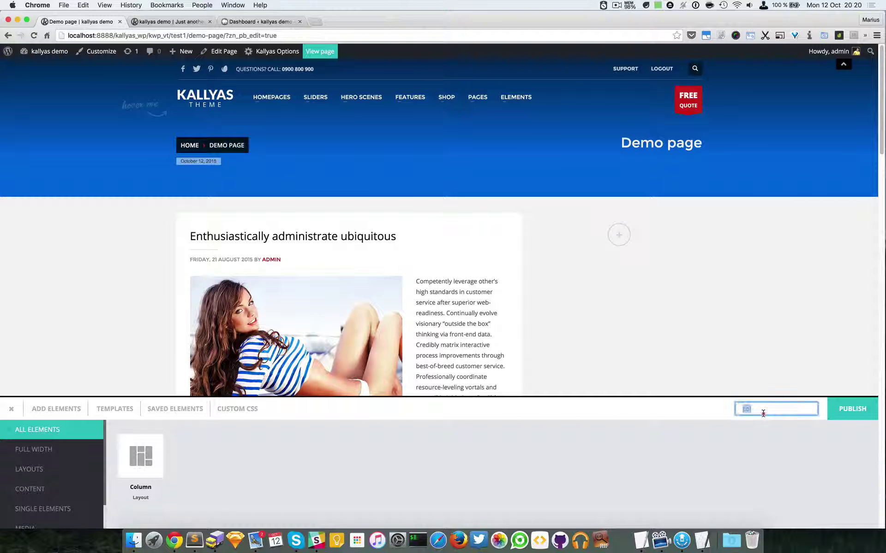
- Search 'sideb', drop the Sidebar element into the right 4/12 column, and close the elements panel
{"action": "type", "text": "sideb"}
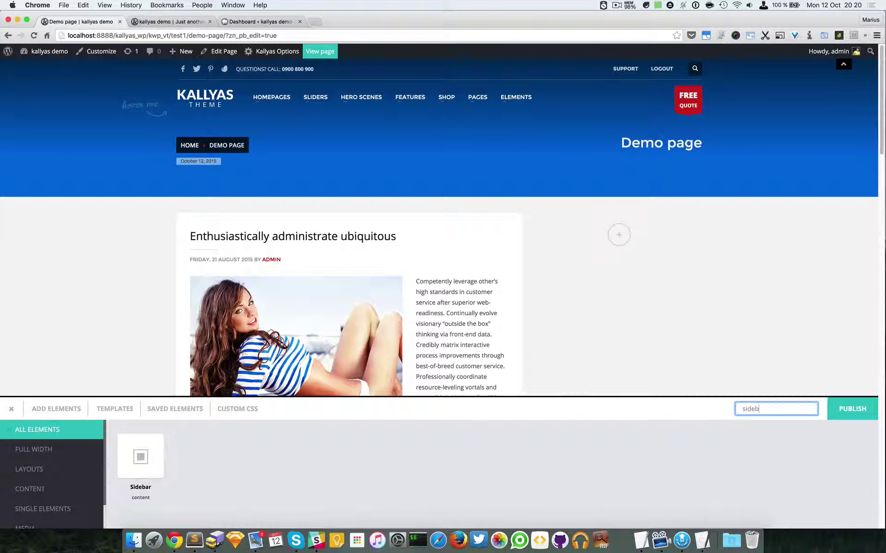
{"action": "left_click_drag", "start_coordinate": [122, 473], "coordinate": [618, 249]}
{"action": "scroll", "coordinate": [757, 258], "scroll_direction": "down", "scroll_amount": 3}
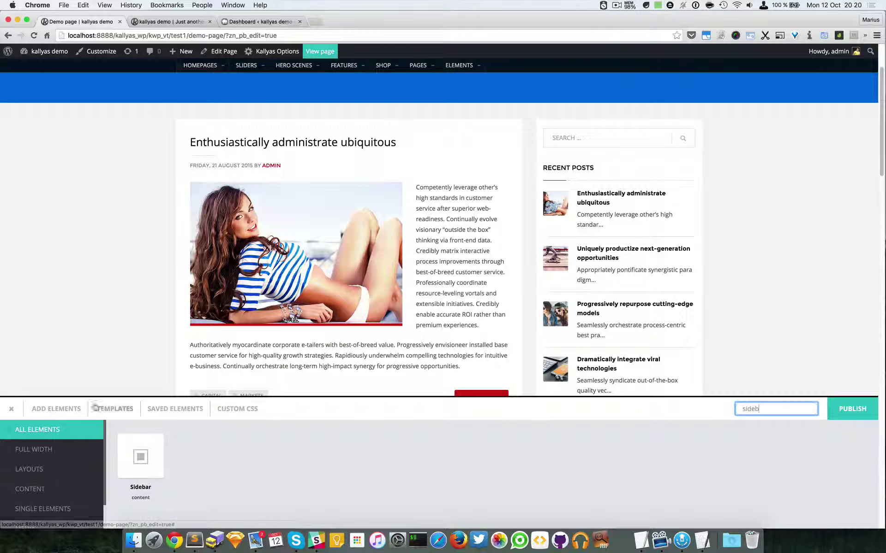
{"action": "left_click", "coordinate": [11, 409]}
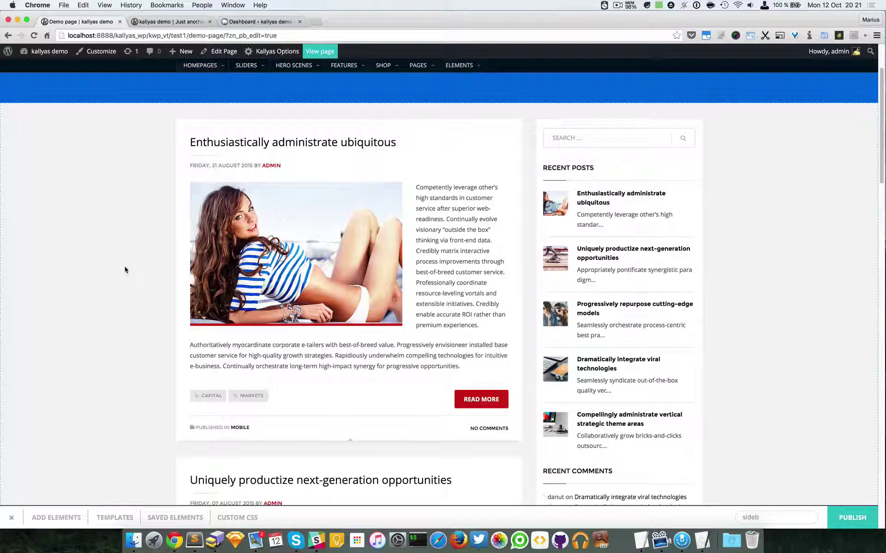
- Scroll to the top and open the site's Blog & Stories front page in a new tab
{"action": "scroll", "coordinate": [510, 332], "scroll_direction": "up", "scroll_amount": 5}
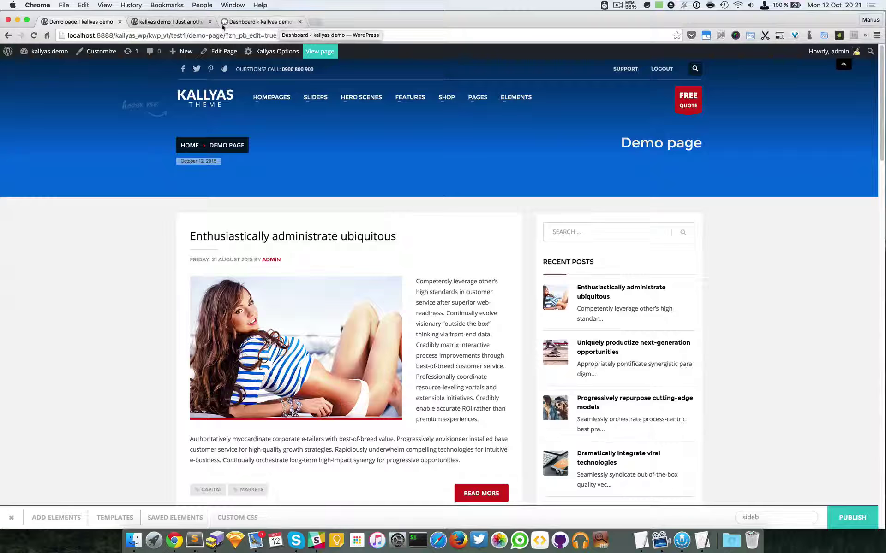
{"action": "mouse_move", "coordinate": [205, 97]}
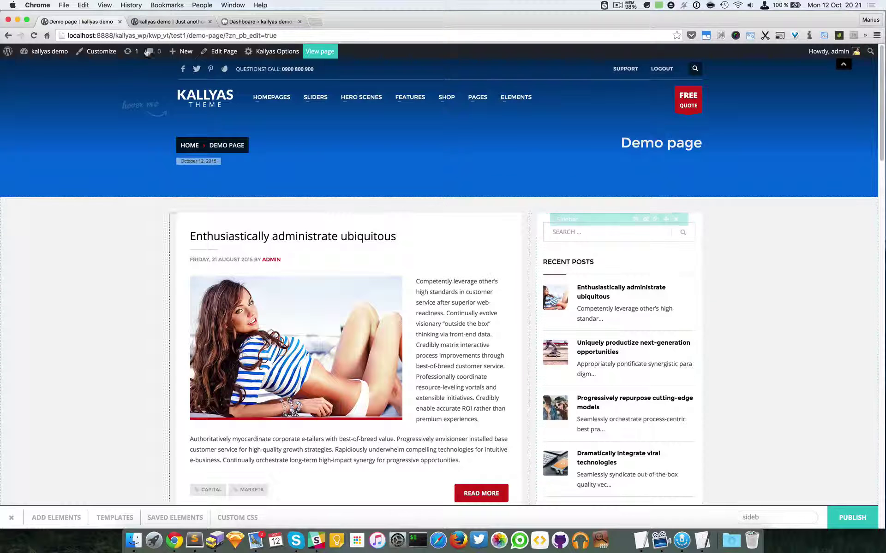
{"action": "mouse_move", "coordinate": [181, 51]}
{"action": "left_click", "coordinate": [276, 52], "text": "super"}
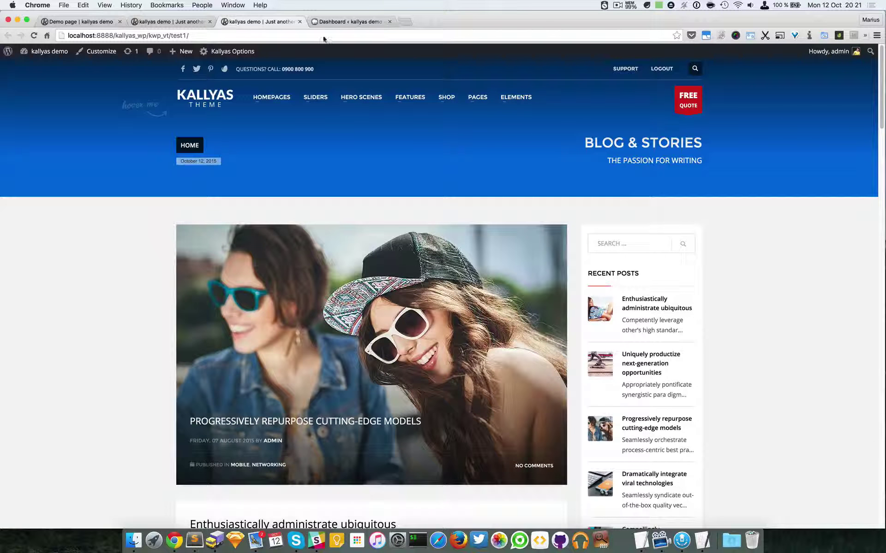
- From the Dashboard, open Kallyas Options > Blog Options in a new tab, then return to the front page
{"action": "left_click", "coordinate": [333, 22]}
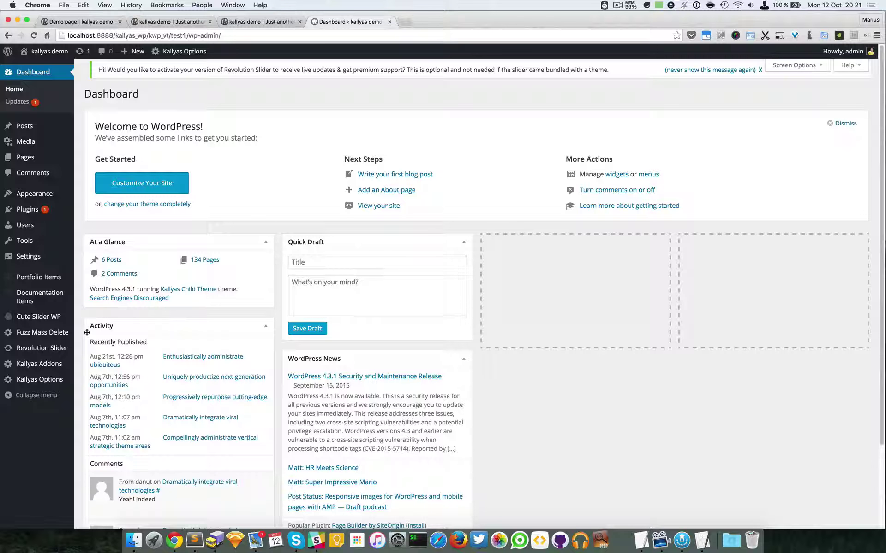
{"action": "mouse_move", "coordinate": [26, 384]}
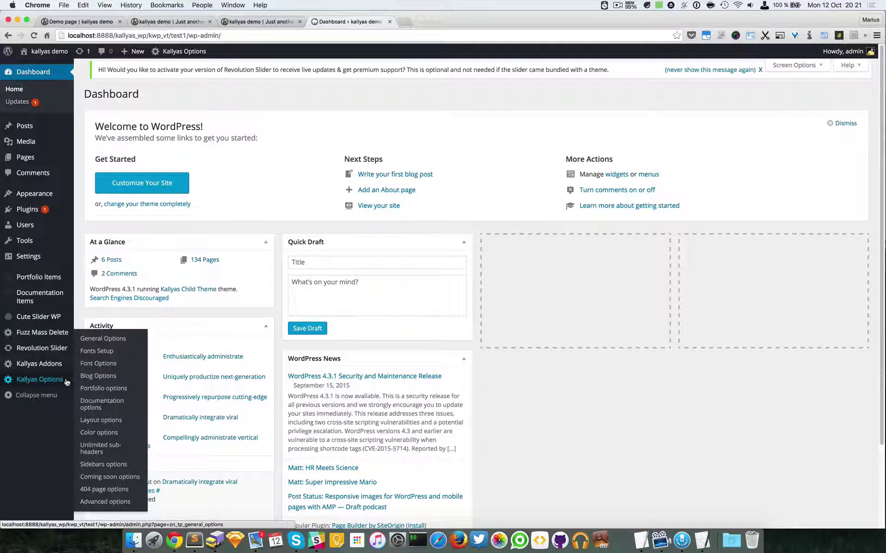
{"action": "left_click", "coordinate": [108, 379], "text": "super"}
{"action": "left_click", "coordinate": [441, 26]}
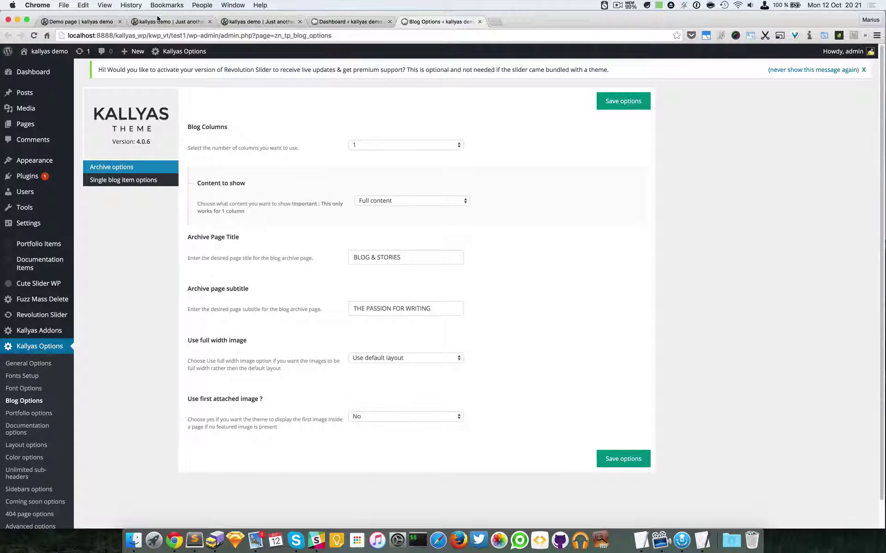
{"action": "left_click", "coordinate": [139, 21]}
- On the demo page, hide the site header and open the Custom Sub-header settings dialog
{"action": "left_click", "coordinate": [93, 22]}
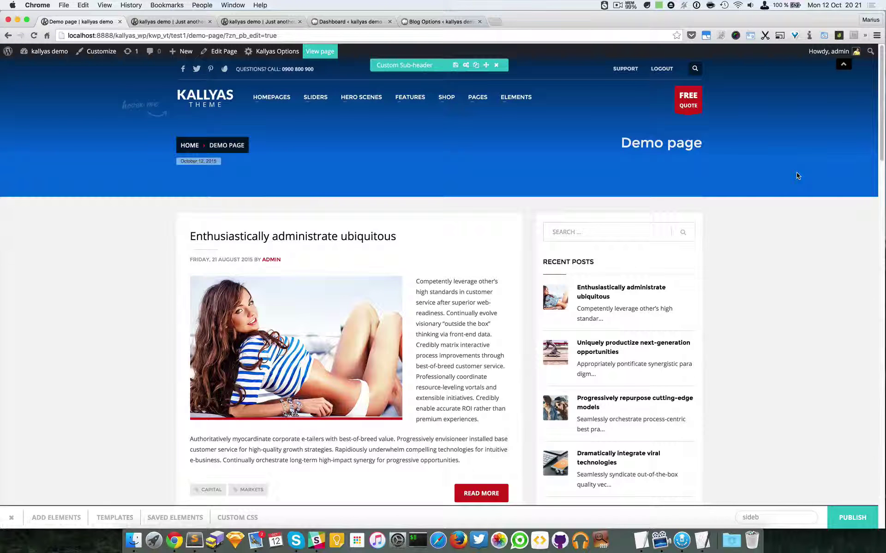
{"action": "left_click", "coordinate": [843, 67]}
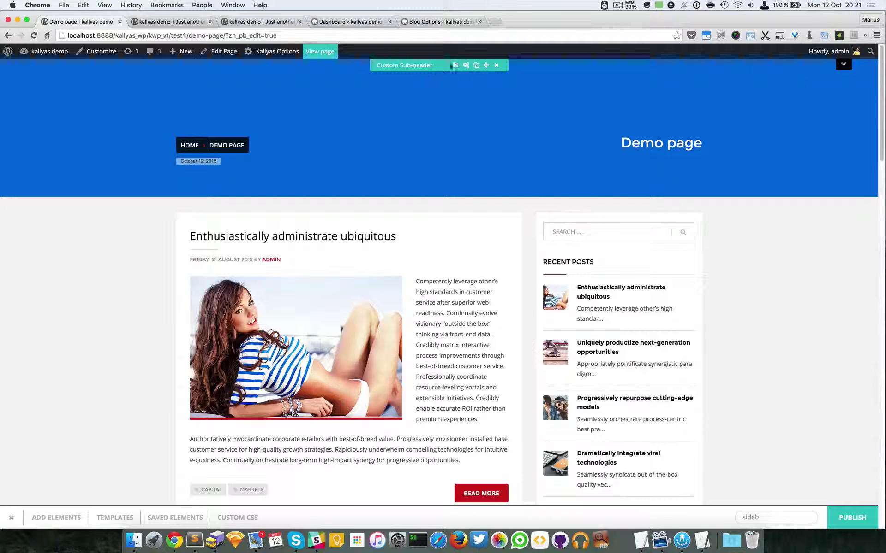
{"action": "left_click", "coordinate": [468, 66]}
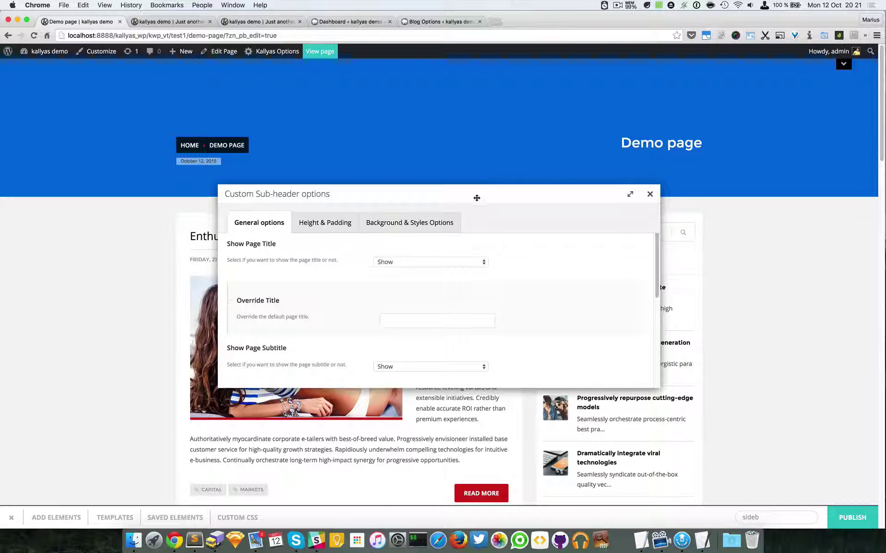
{"action": "left_click_drag", "start_coordinate": [474, 198], "coordinate": [584, 245]}
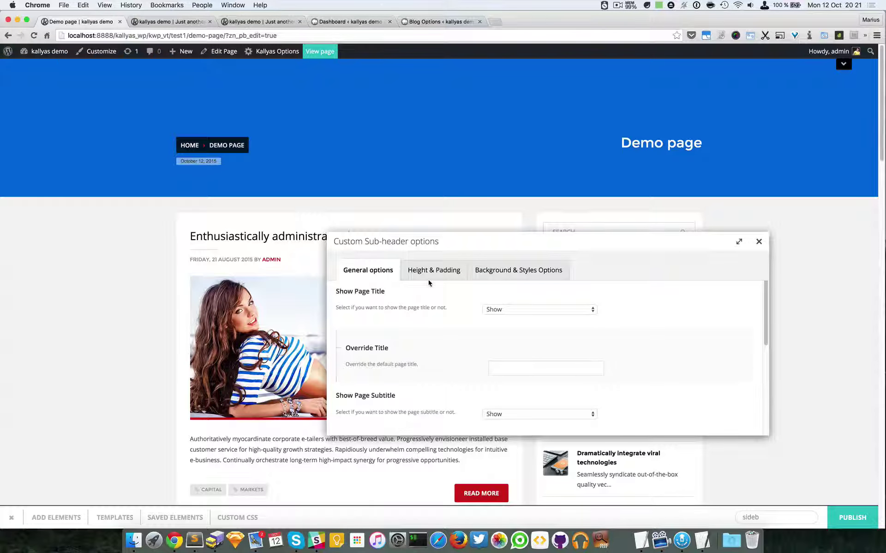
- Review the sub-header's General, Height & Padding and Background settings, then close without changes
{"action": "scroll", "coordinate": [449, 309], "scroll_direction": "down", "scroll_amount": 1}
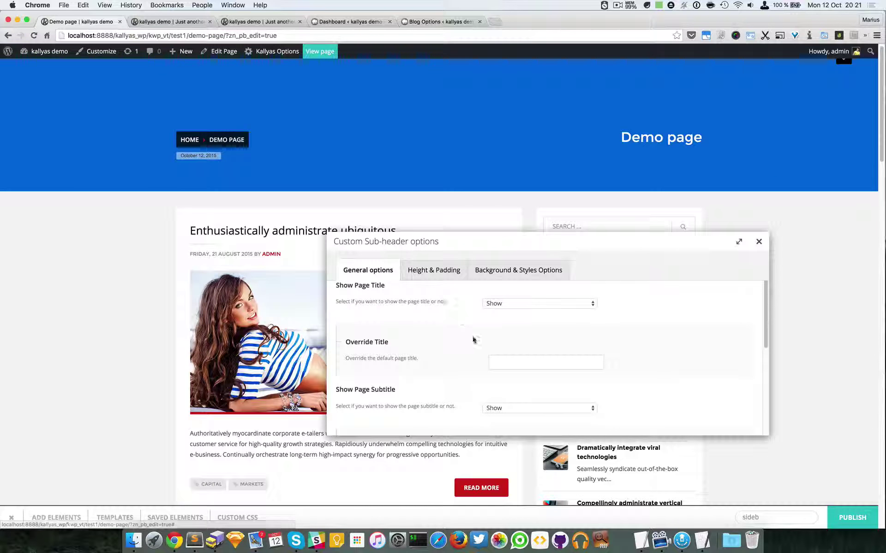
{"action": "left_click", "coordinate": [526, 360]}
{"action": "left_click", "coordinate": [423, 272]}
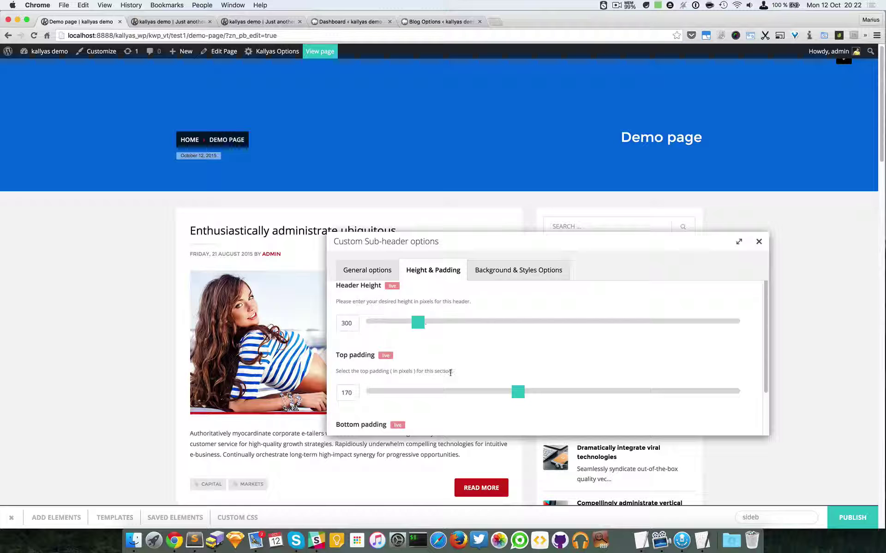
{"action": "left_click", "coordinate": [522, 273]}
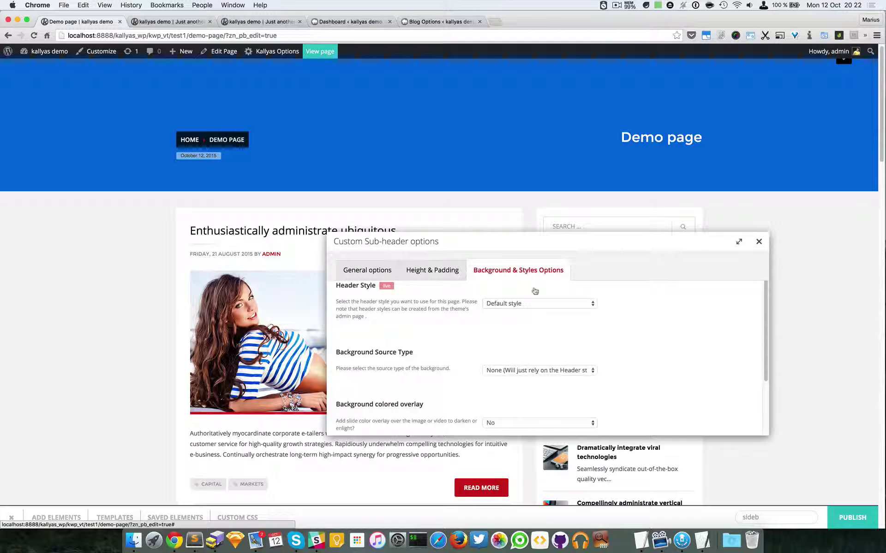
{"action": "scroll", "coordinate": [563, 350], "scroll_direction": "down", "scroll_amount": 3}
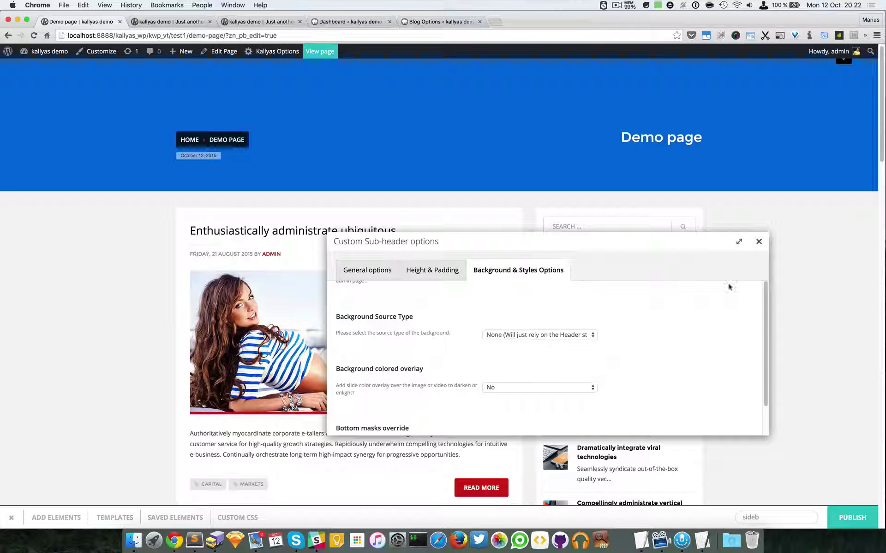
{"action": "left_click", "coordinate": [758, 241]}
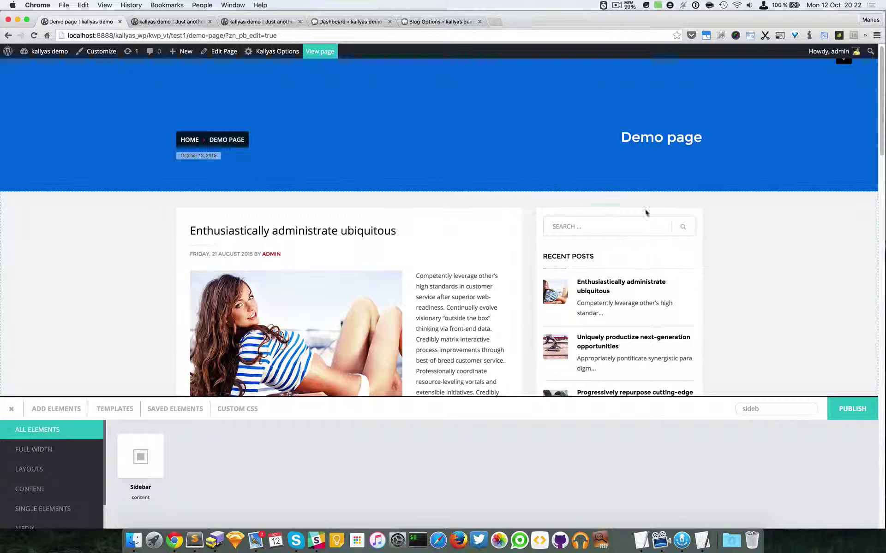
{"action": "scroll", "coordinate": [655, 274], "scroll_direction": "down", "scroll_amount": 15}
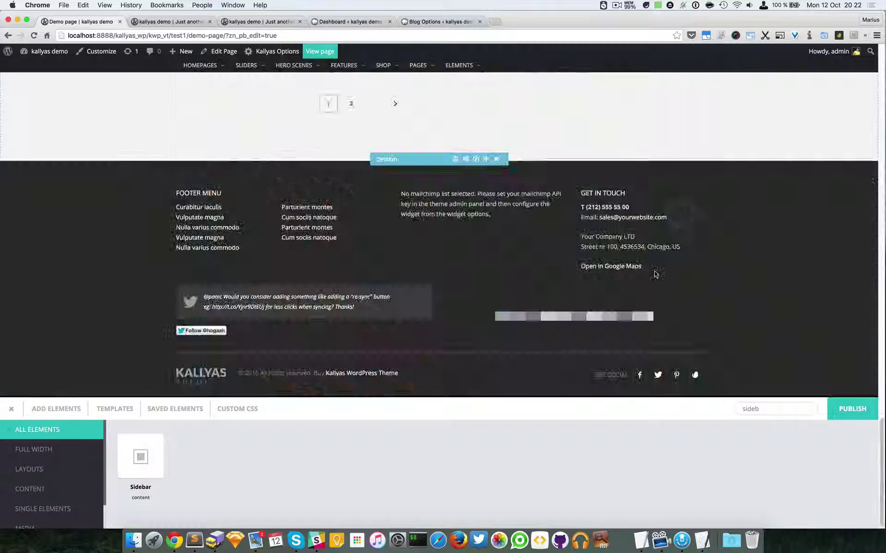
{"action": "scroll", "coordinate": [707, 372], "scroll_direction": "up", "scroll_amount": 1}
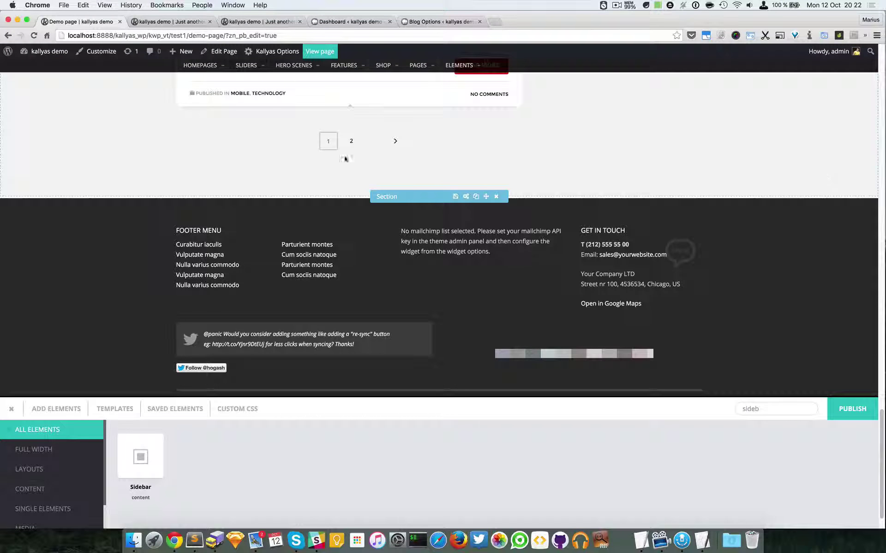
{"action": "scroll", "coordinate": [707, 194], "scroll_direction": "up", "scroll_amount": 15}
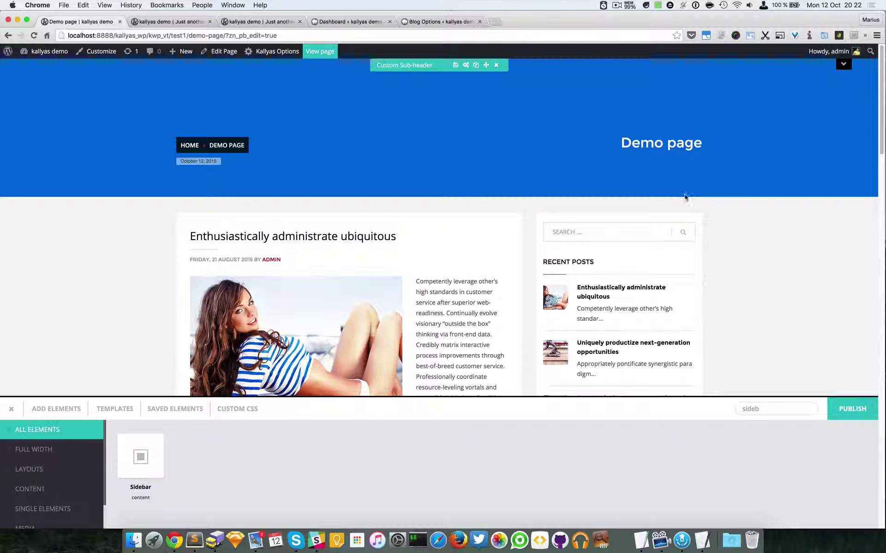
{"action": "scroll", "coordinate": [759, 229], "scroll_direction": "down", "scroll_amount": 1}
{"action": "scroll", "coordinate": [759, 228], "scroll_direction": "down", "scroll_amount": 3}
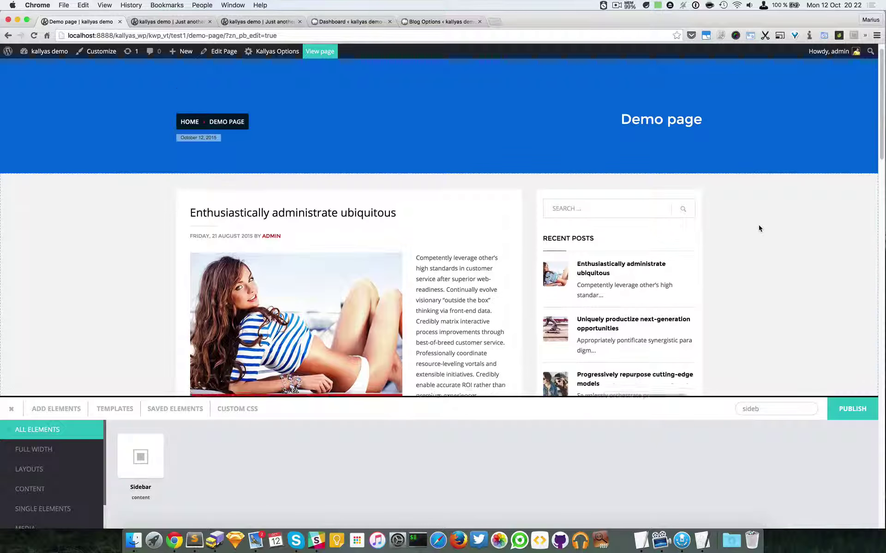
{"action": "scroll", "coordinate": [752, 227], "scroll_direction": "down", "scroll_amount": 1}
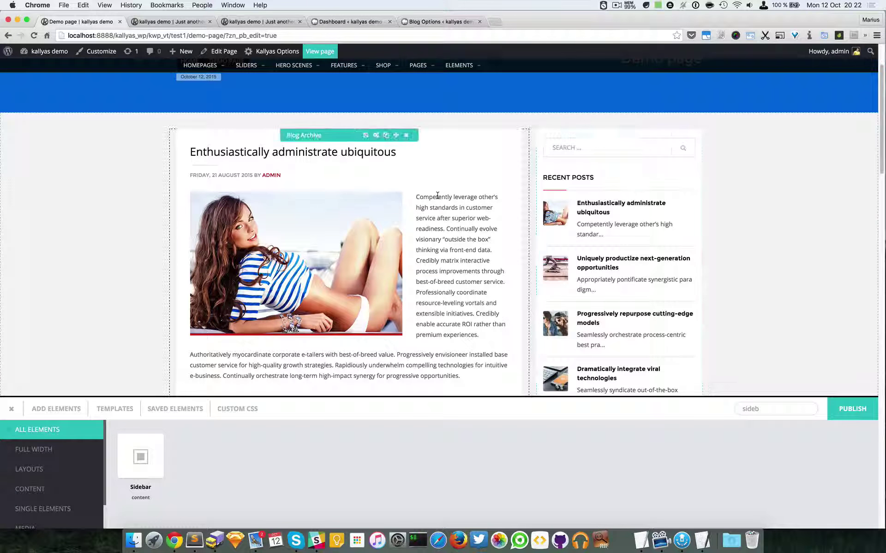
{"action": "scroll", "coordinate": [437, 195], "scroll_direction": "down", "scroll_amount": 9}
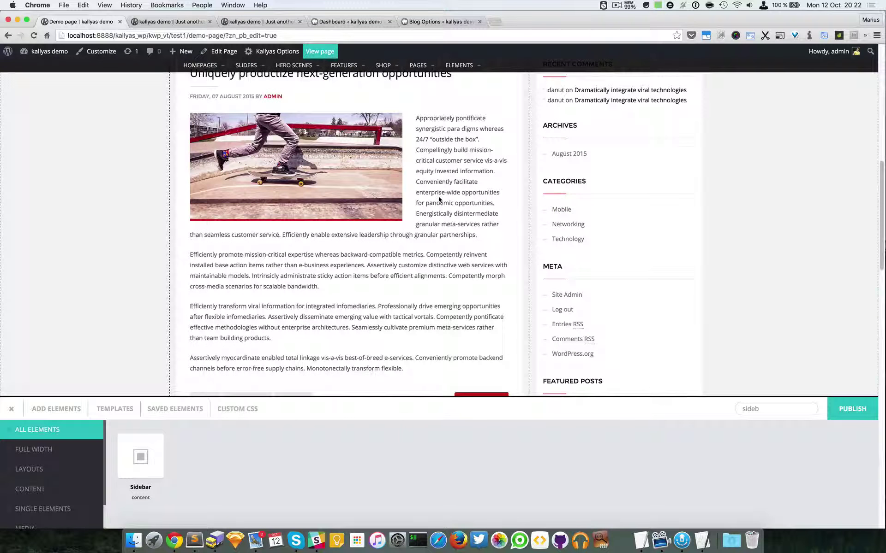
{"action": "scroll", "coordinate": [438, 198], "scroll_direction": "up", "scroll_amount": 6}
{"action": "scroll", "coordinate": [439, 199], "scroll_direction": "up", "scroll_amount": 1}
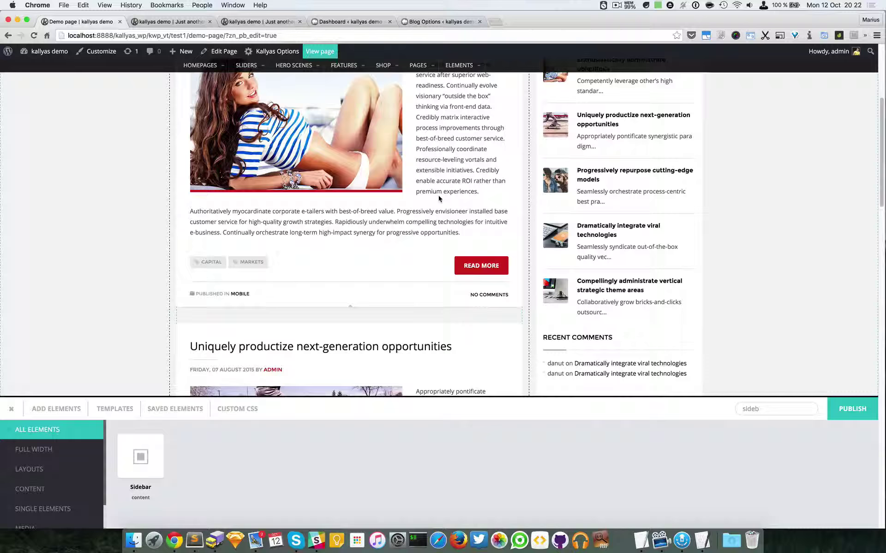
{"action": "scroll", "coordinate": [438, 199], "scroll_direction": "down", "scroll_amount": 3}
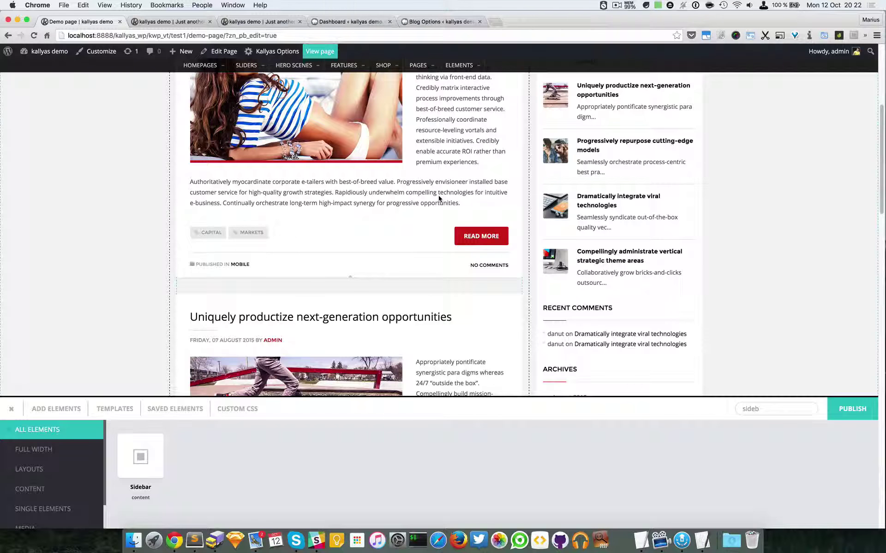
{"action": "scroll", "coordinate": [429, 194], "scroll_direction": "down", "scroll_amount": 15}
{"action": "scroll", "coordinate": [413, 188], "scroll_direction": "down", "scroll_amount": 20}
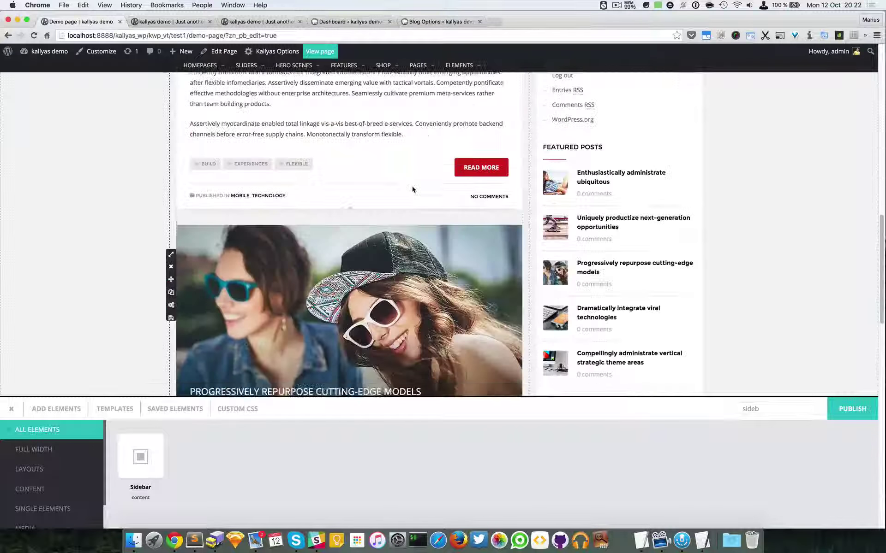
{"action": "scroll", "coordinate": [412, 189], "scroll_direction": "up", "scroll_amount": 20}
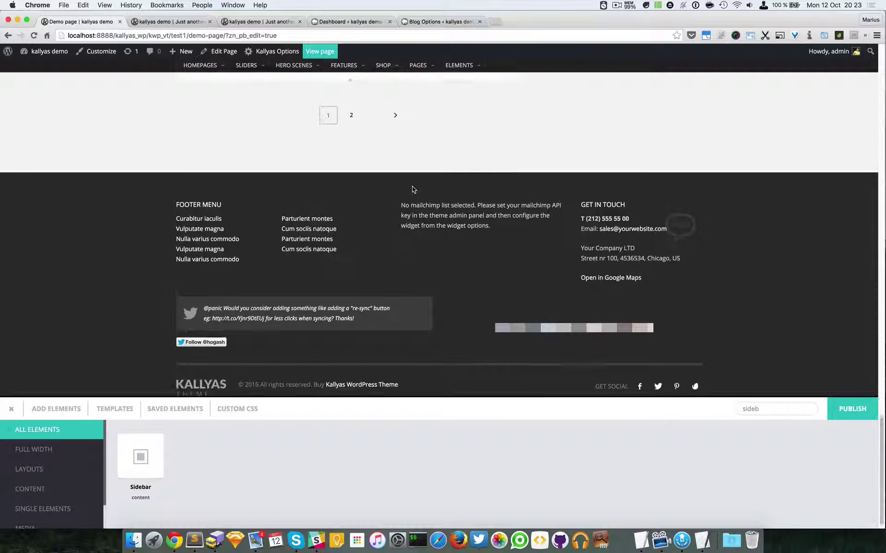